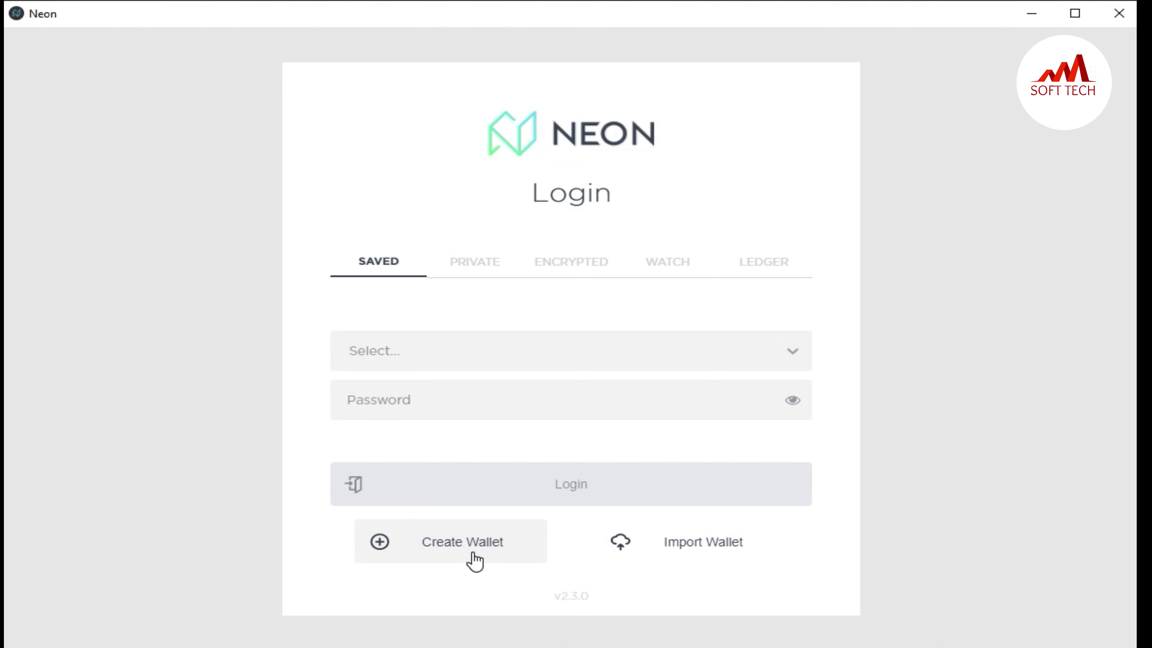
Step: Begin creating a new wallet, then abandon it and return to the login screen
left_click(460, 546)
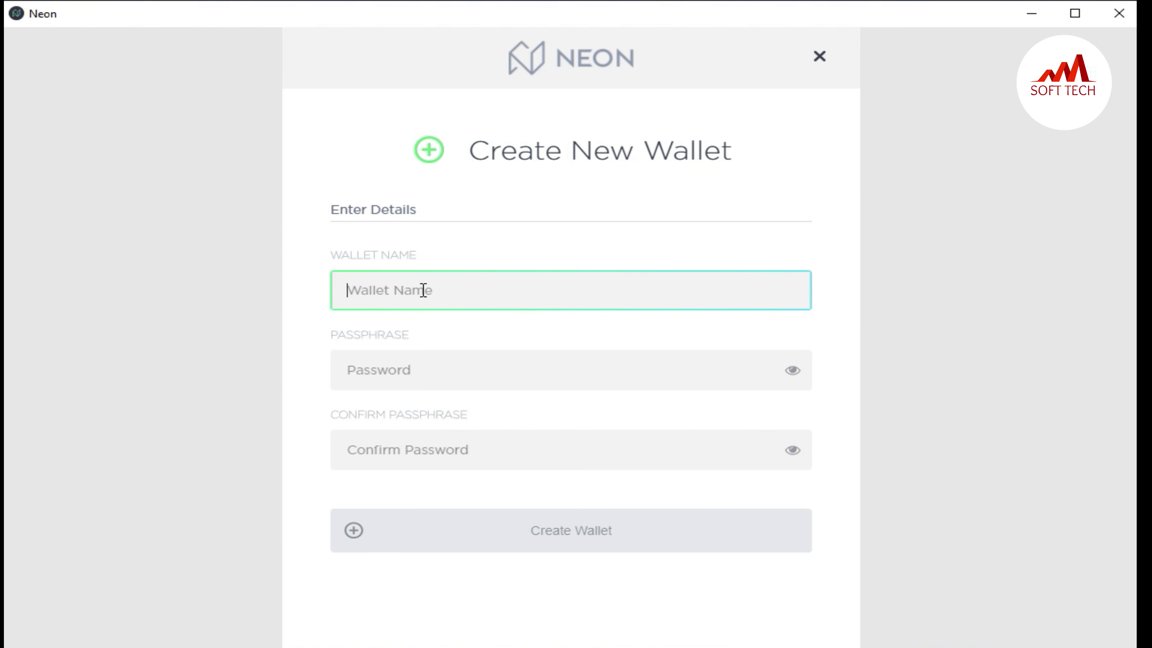
left_click(424, 361)
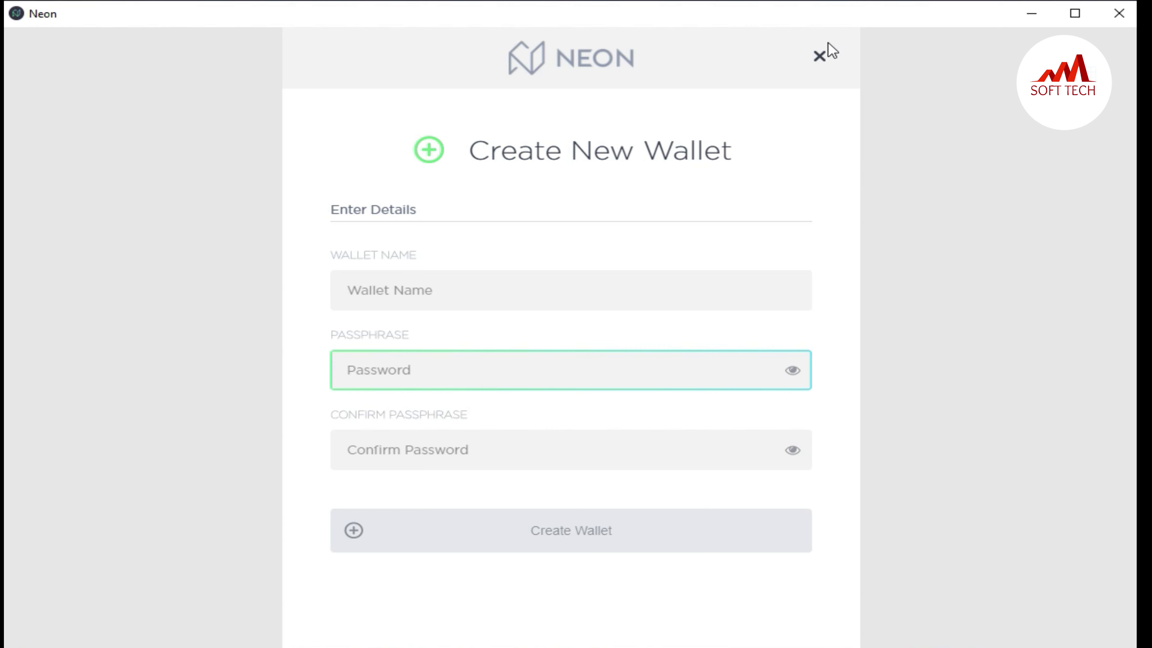
left_click(819, 56)
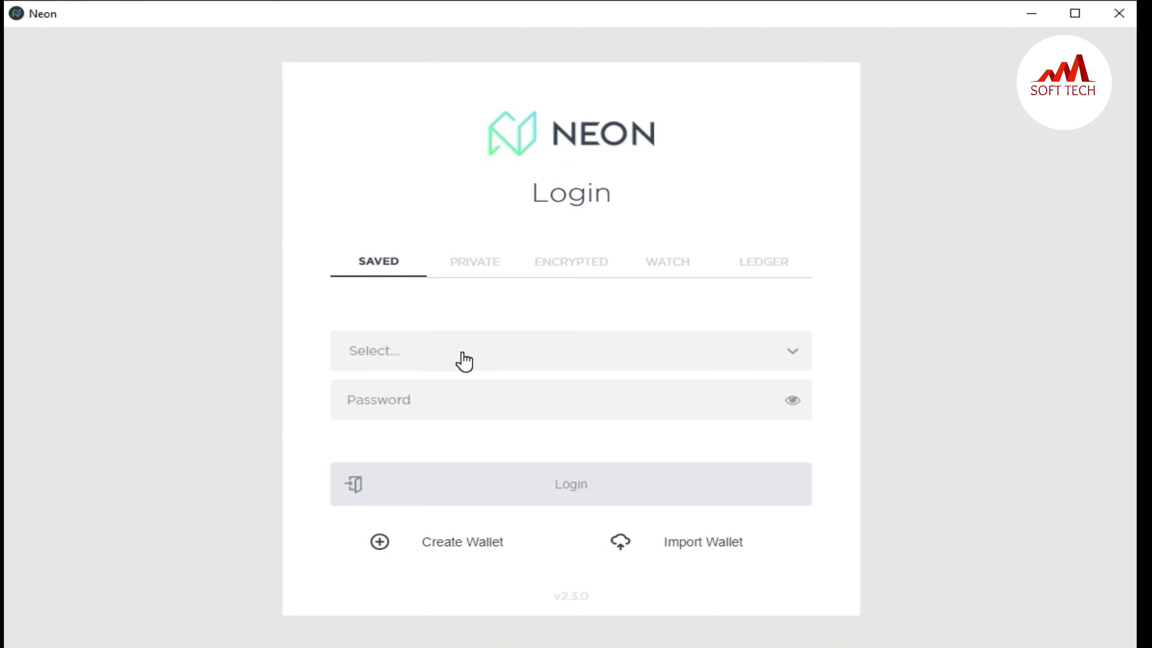
Step: Select the saved Neoncoin wallet and enter its password
left_click(463, 361)
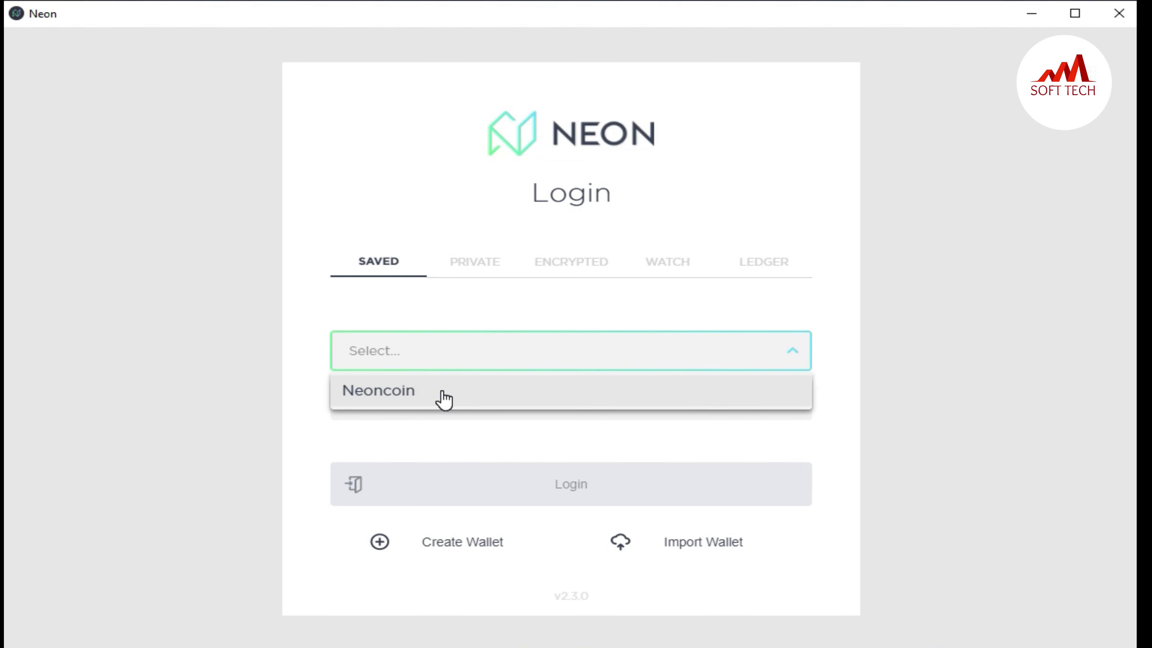
left_click(433, 399)
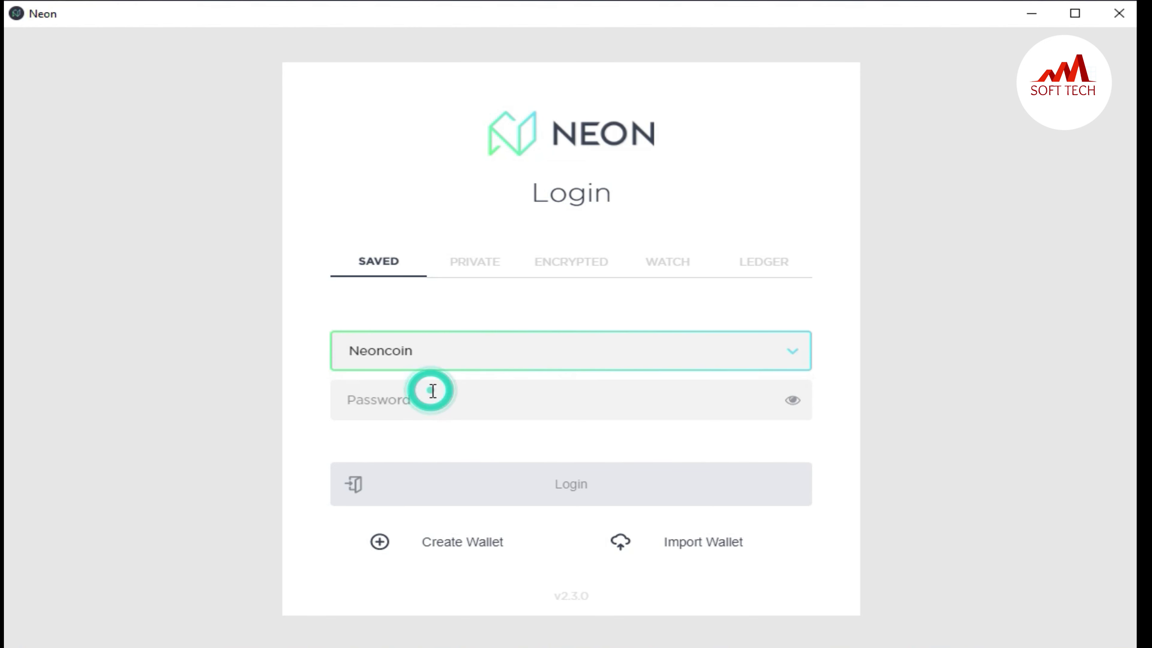
left_click(443, 391)
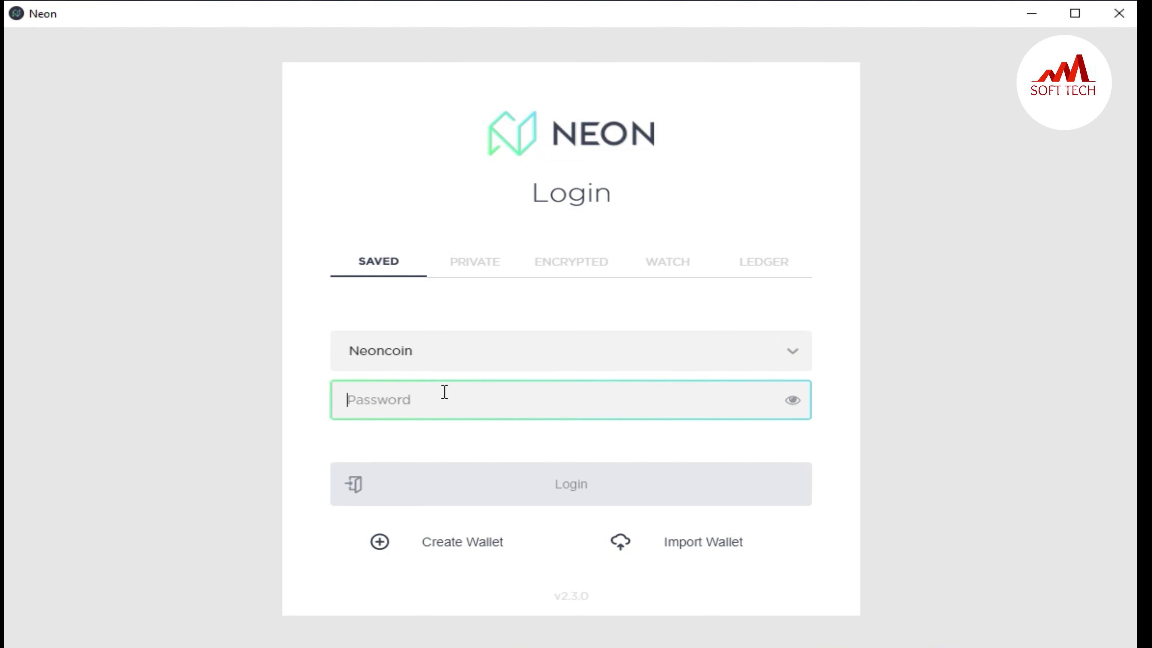
type("••••••")
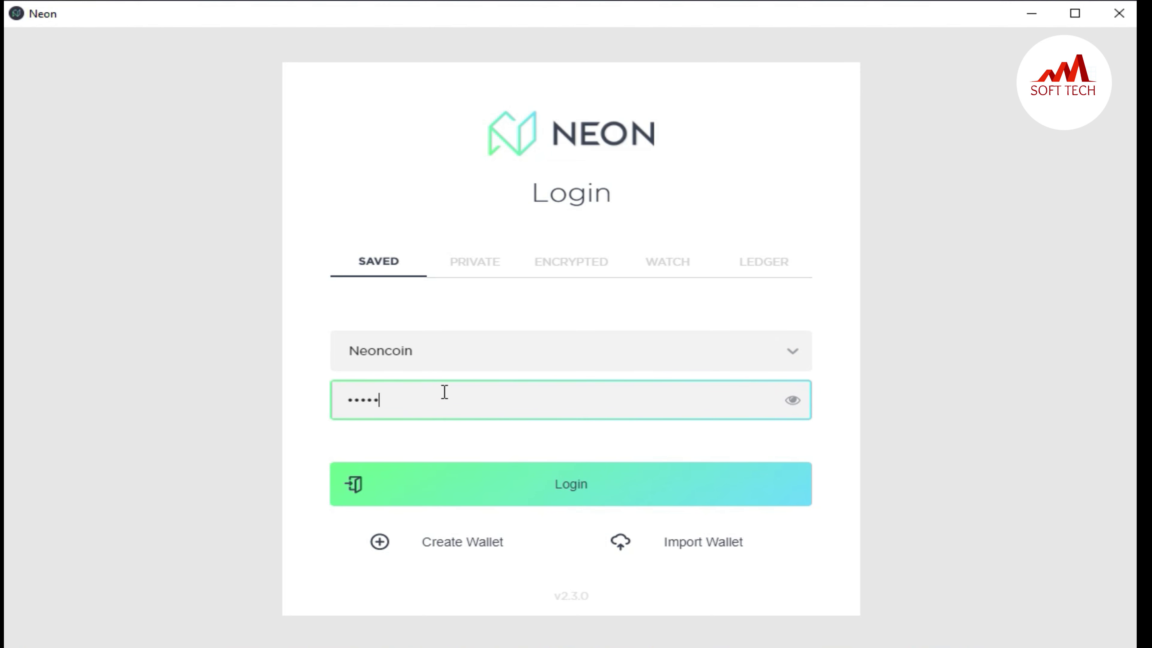
type("•••••")
Step: Log in to Neoncoin and review the dashboard's balances and NEO market data
left_click(571, 483)
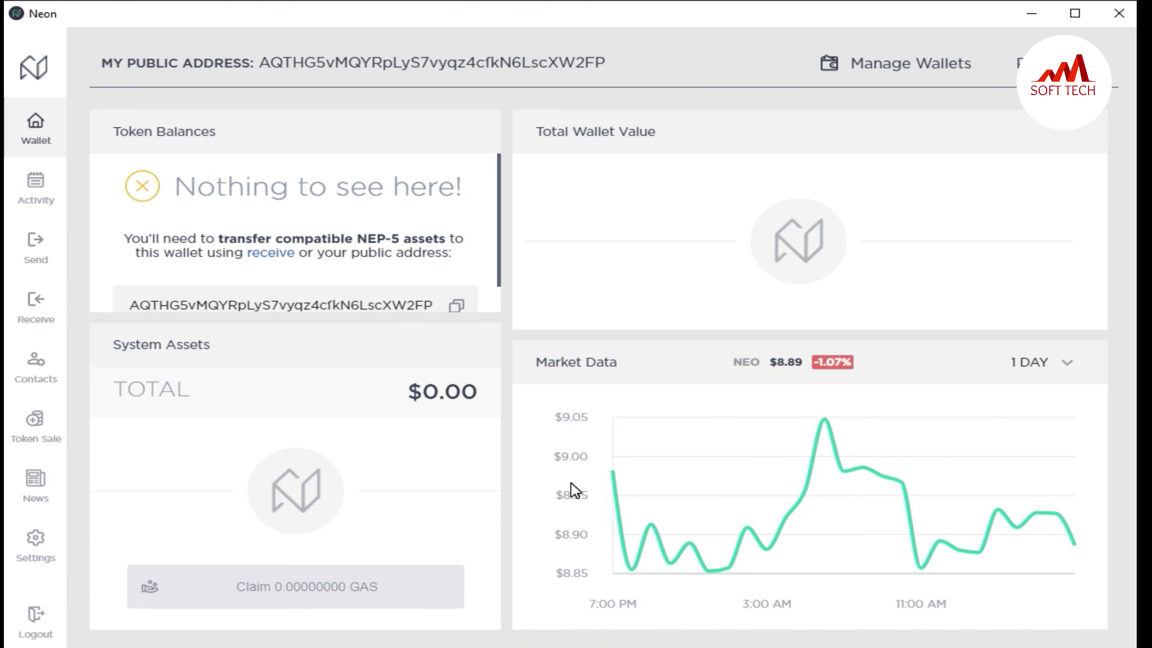
mouse_move(610, 63)
left_mouse_down()
mouse_move(570, 70)
mouse_move(607, 57)
left_mouse_up()
left_click(608, 58)
left_click(610, 63)
mouse_move(1072, 539)
Step: Export the wallet backup from Settings as the JSON file 'ggg' in Documents
left_click(45, 543)
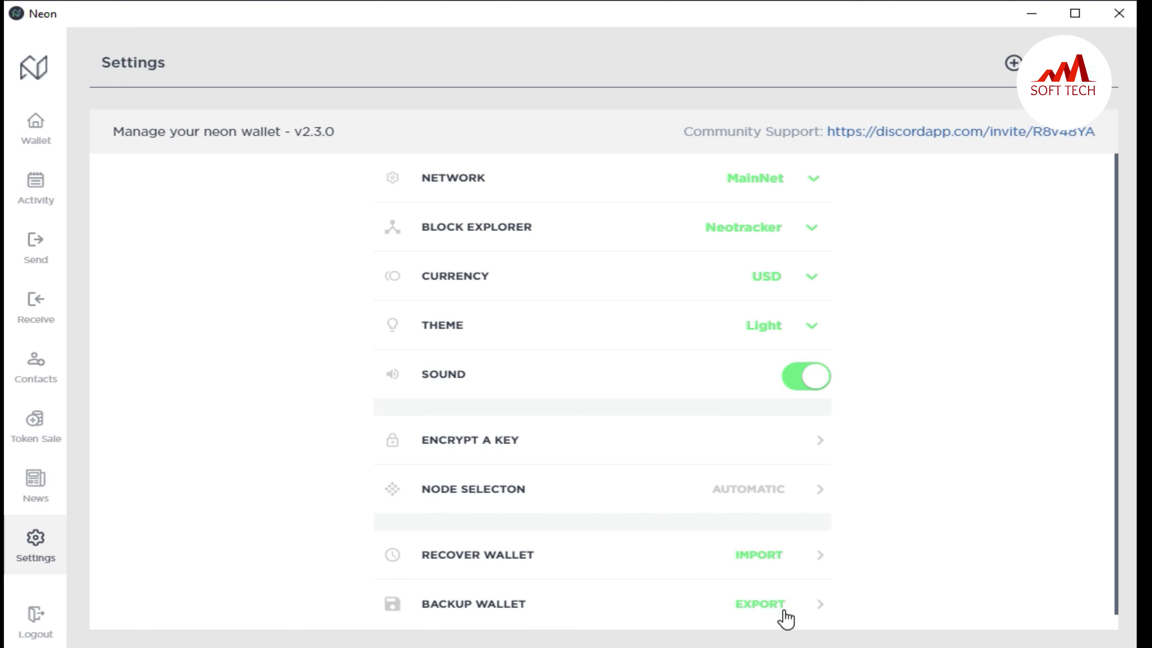
left_click(764, 607)
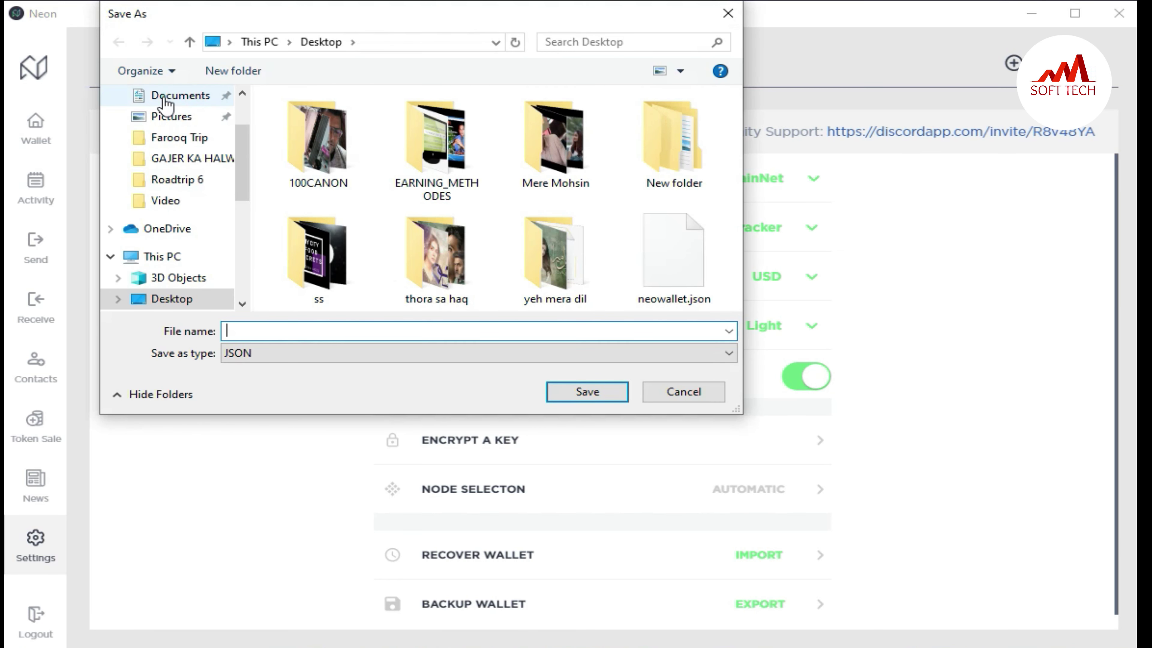
left_click(161, 97)
left_click_drag(244, 149, 245, 111)
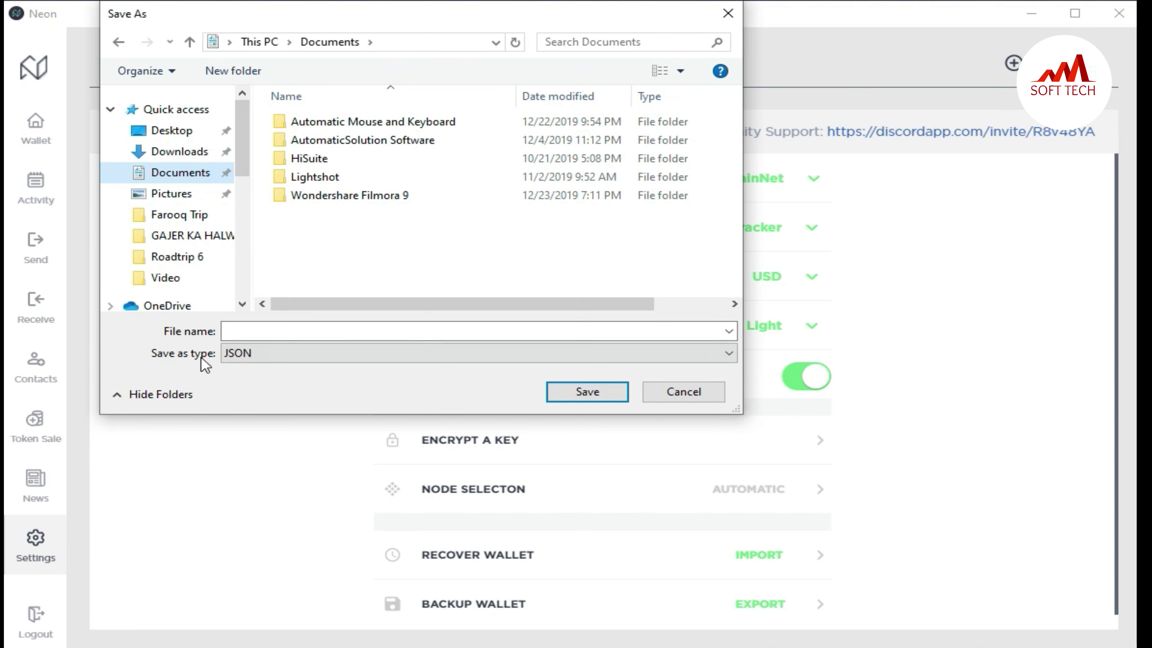
left_click(285, 327)
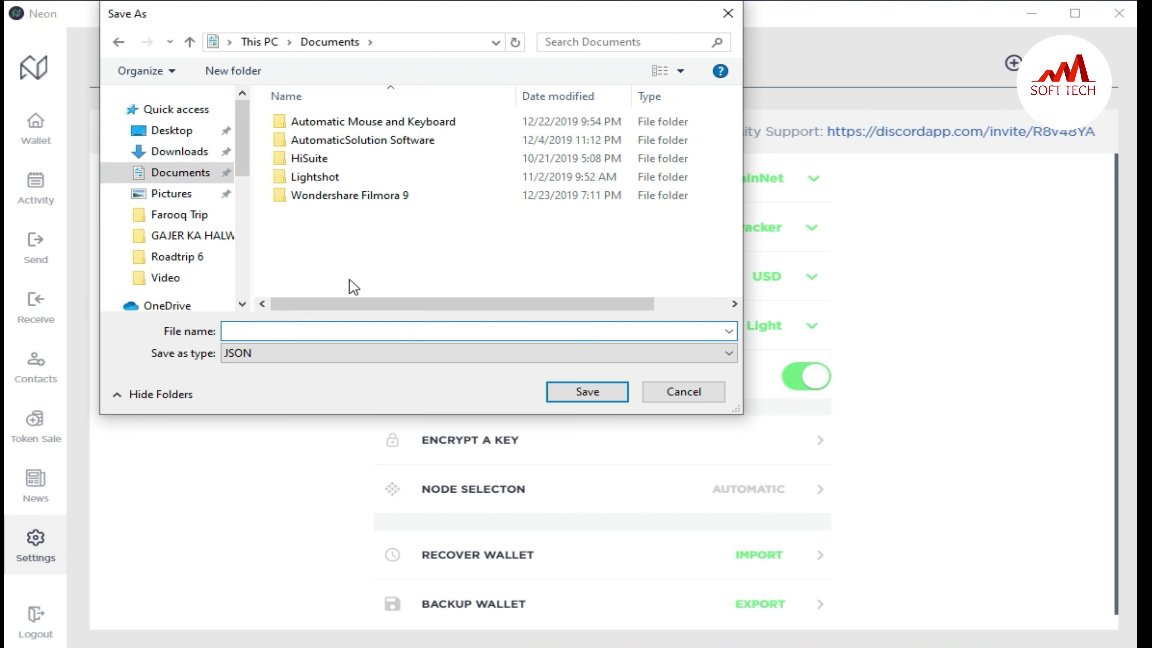
type("ggg")
left_click(560, 393)
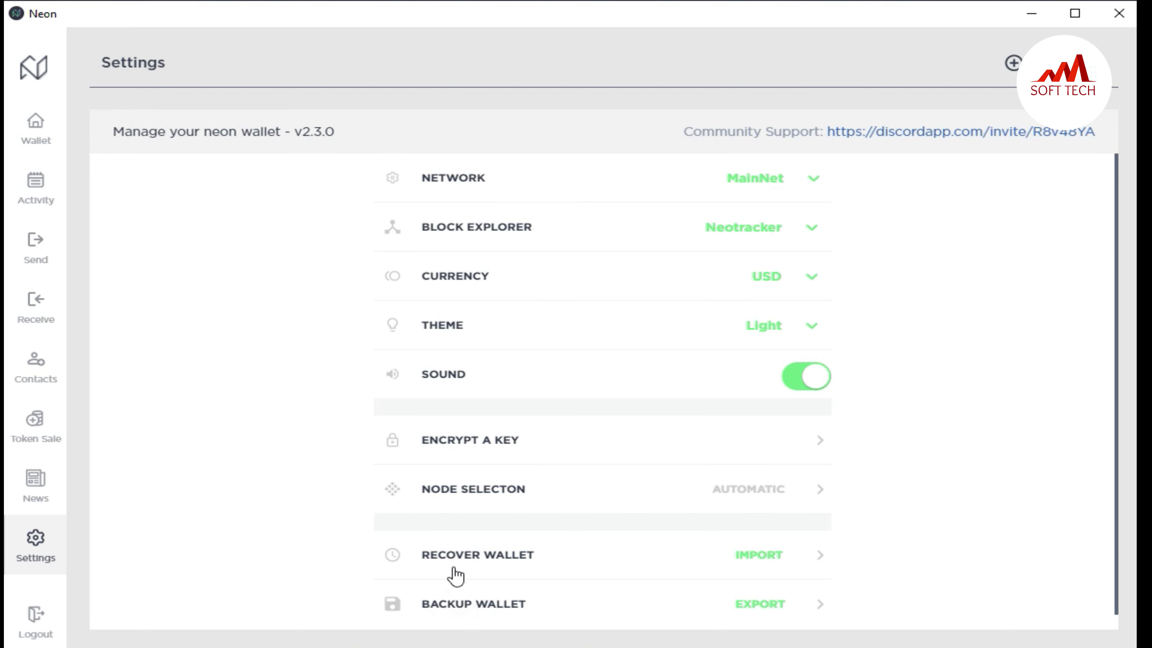
left_click(765, 551)
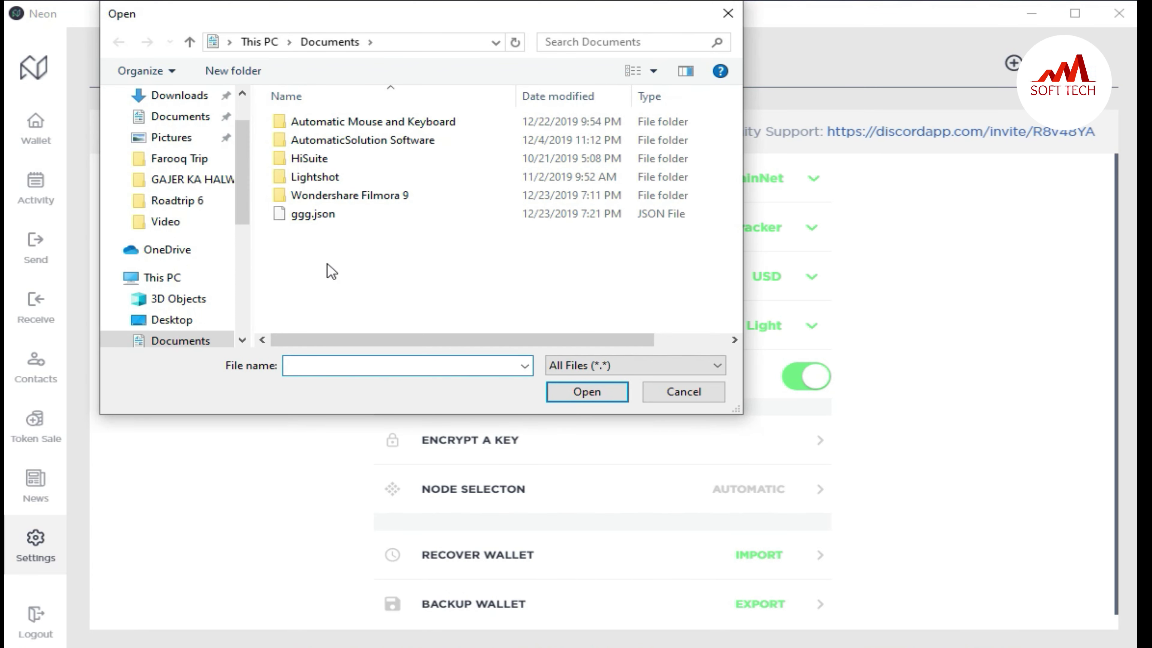
left_click(309, 222)
double_click(310, 218)
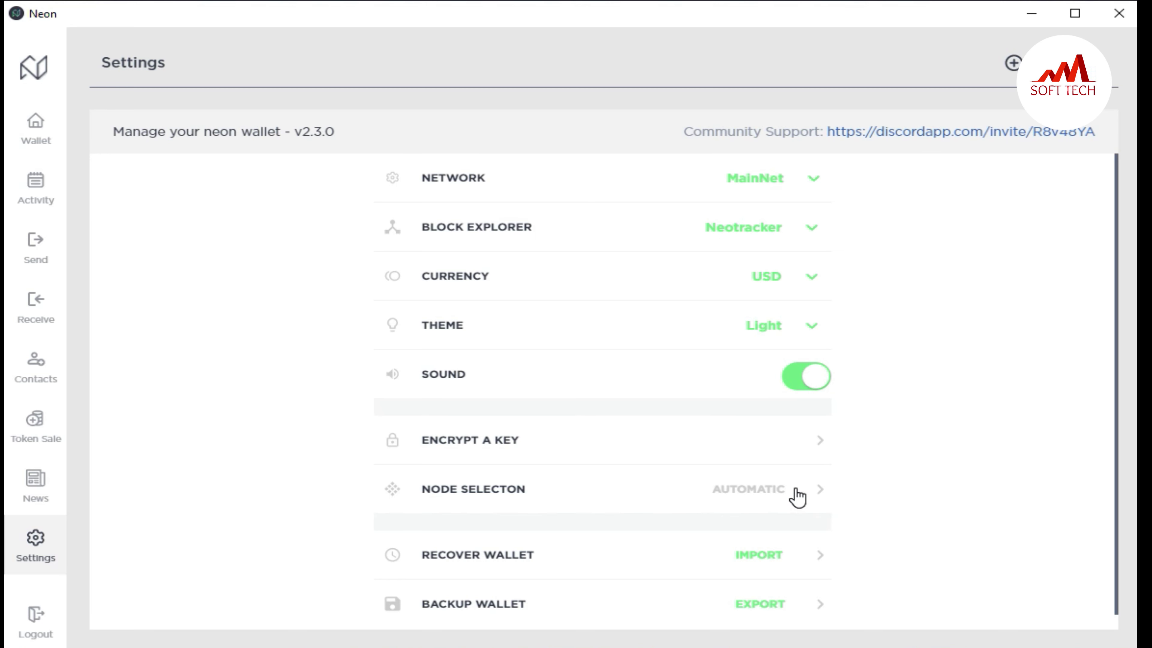
left_click(480, 499)
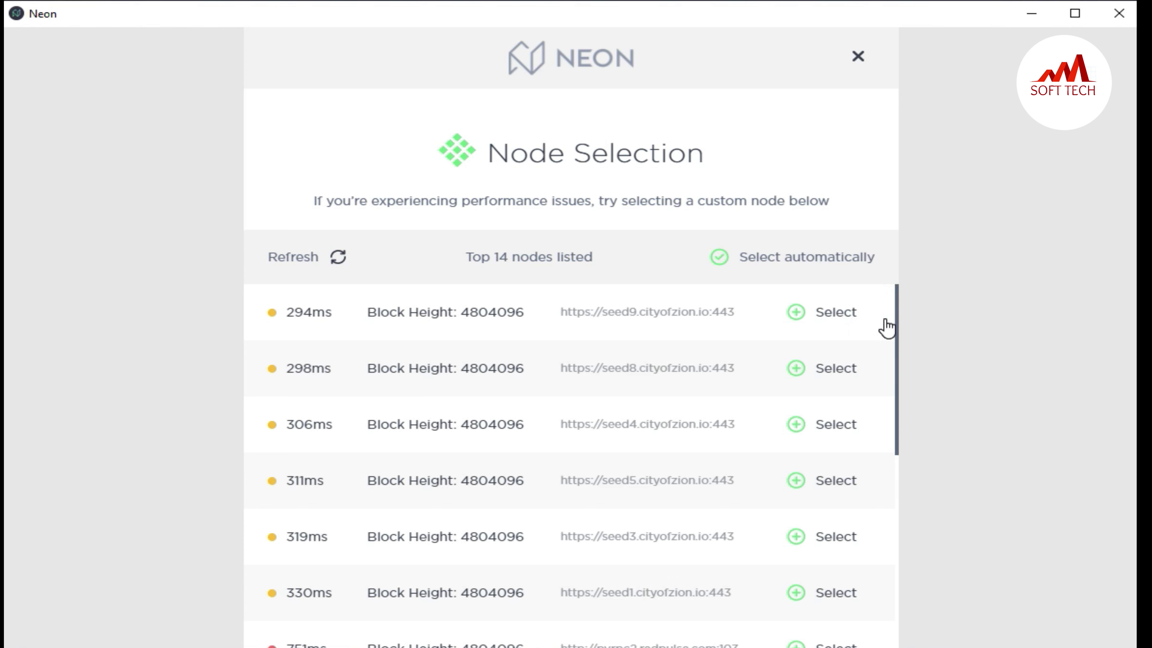
mouse_move(897, 308)
left_mouse_down()
mouse_move(891, 411)
mouse_move(892, 292)
left_mouse_up()
left_click(797, 380)
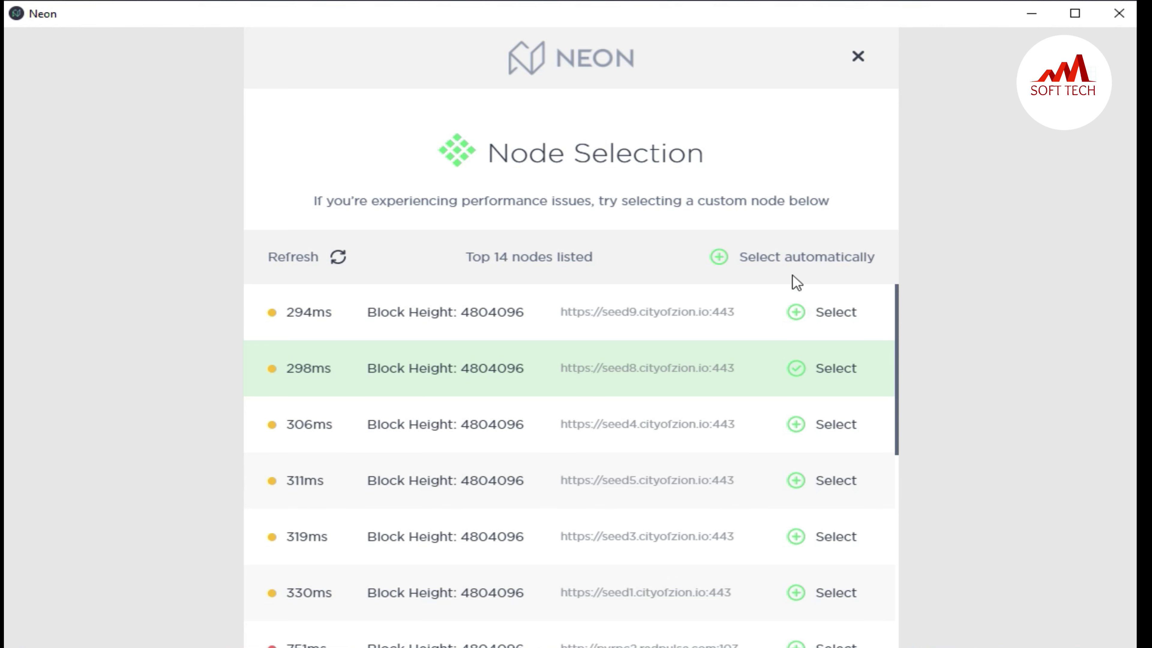
left_click(782, 260)
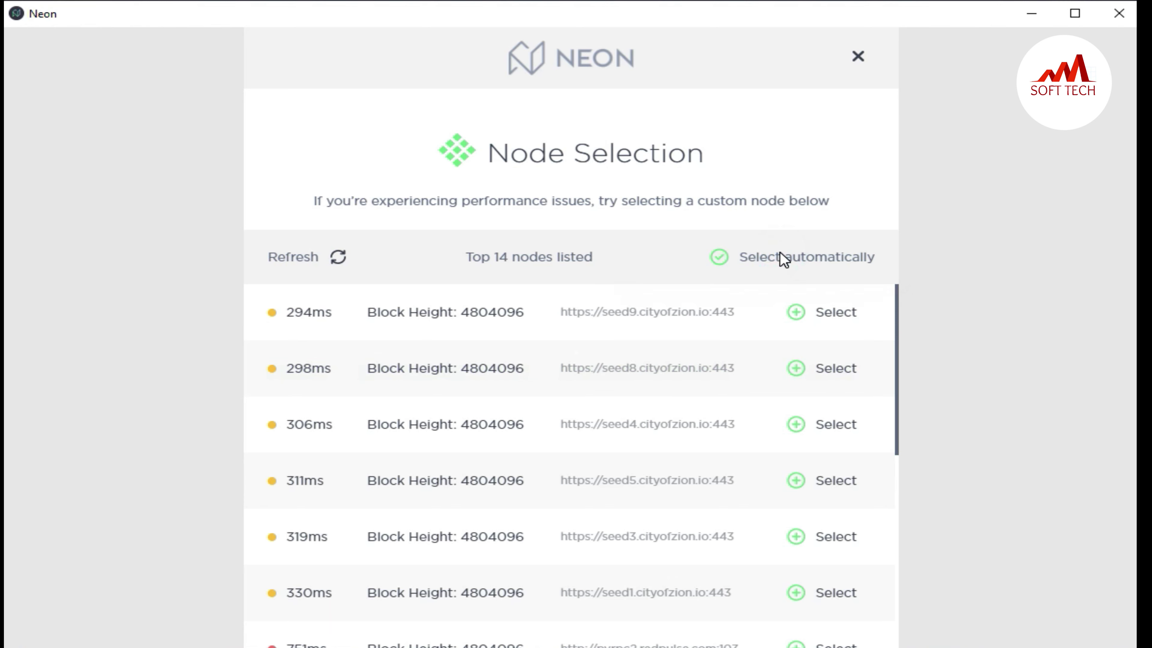
left_click(858, 56)
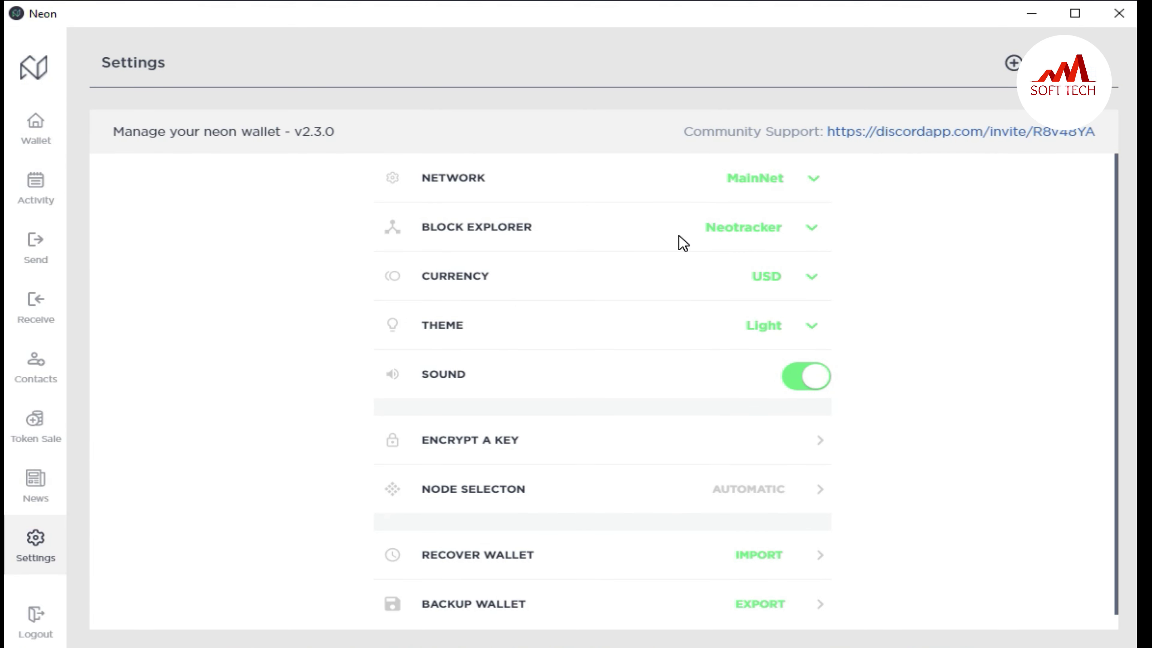
Step: Visit the Send, Activity and Receive pages in turn
left_click(40, 247)
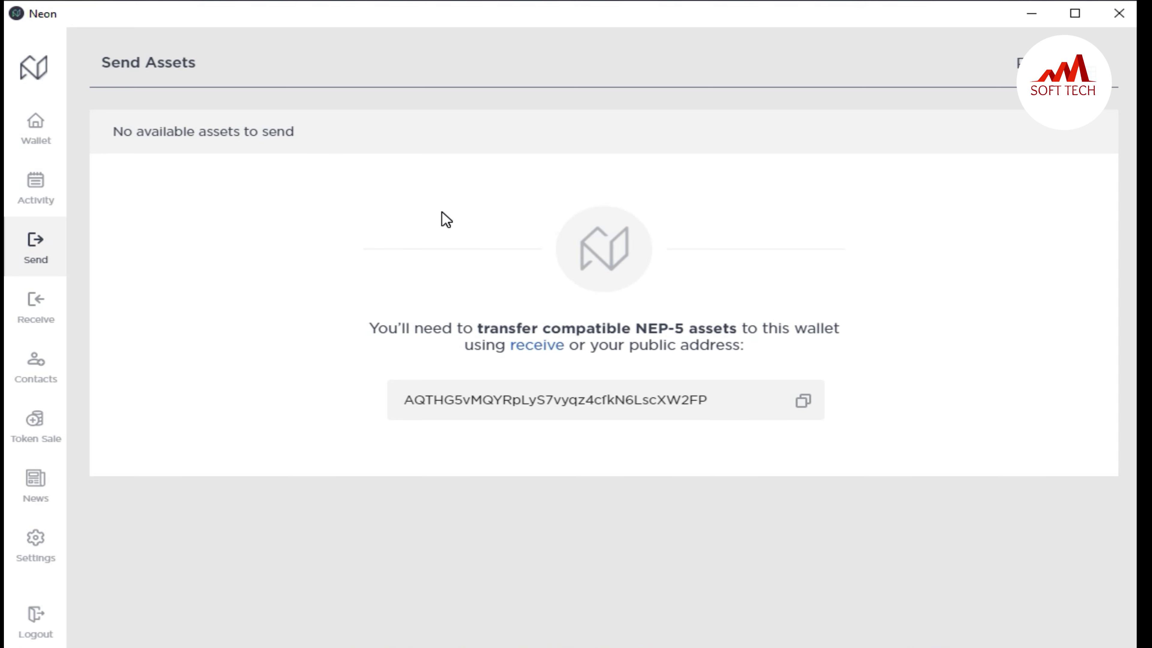
left_click(37, 193)
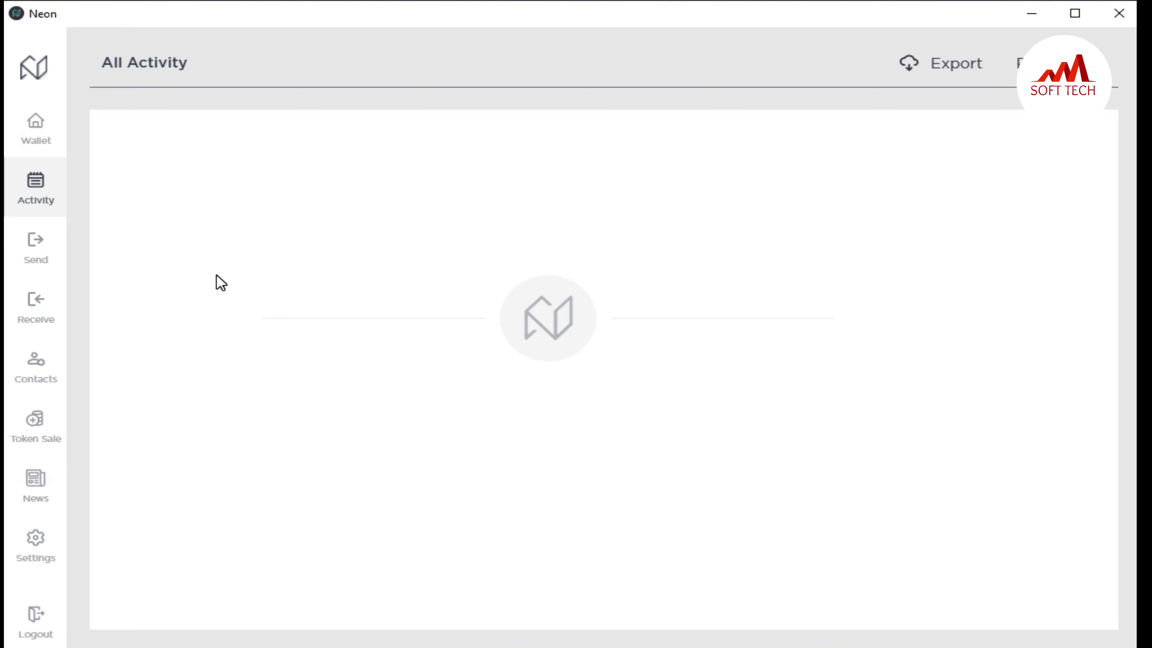
left_click(36, 323)
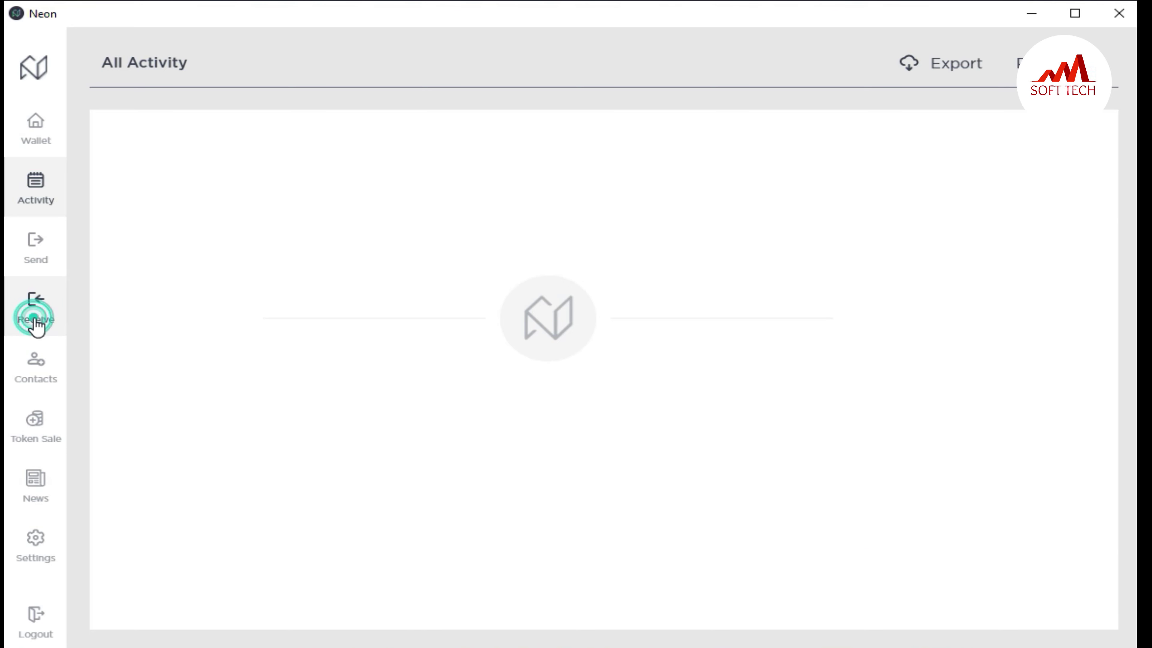